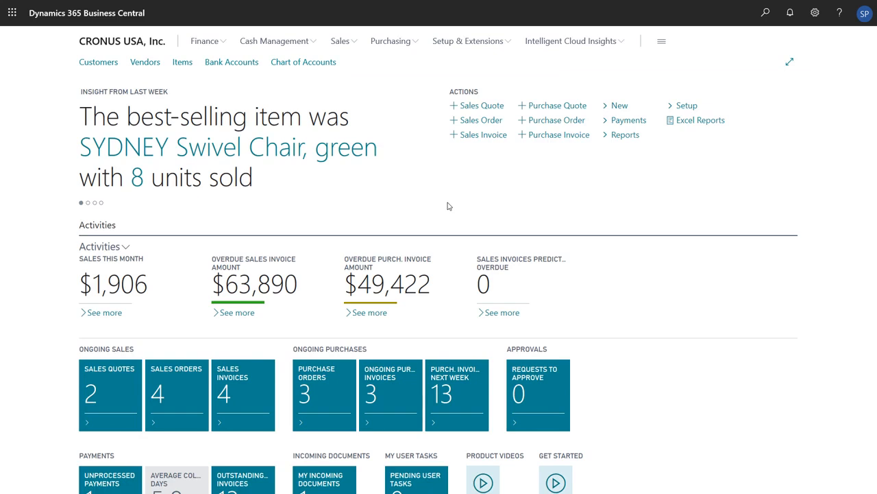
Open the Items list and create a new item from the Item template
click(766, 15)
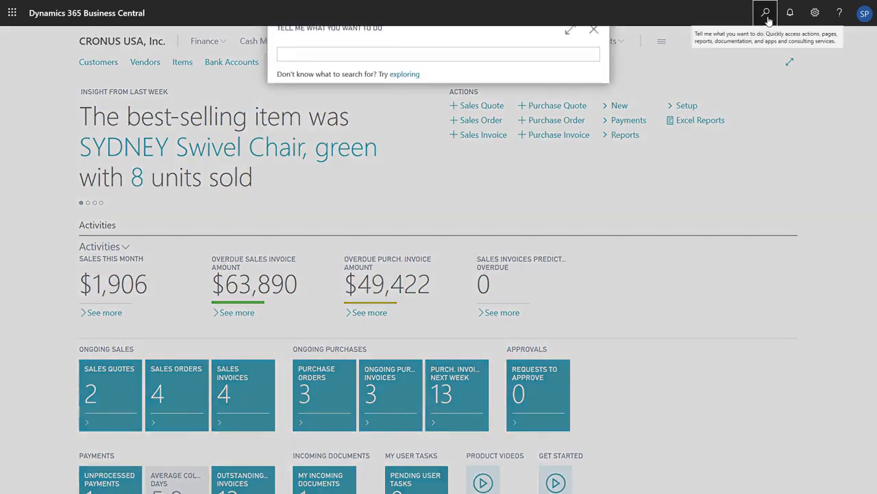
text(Items)
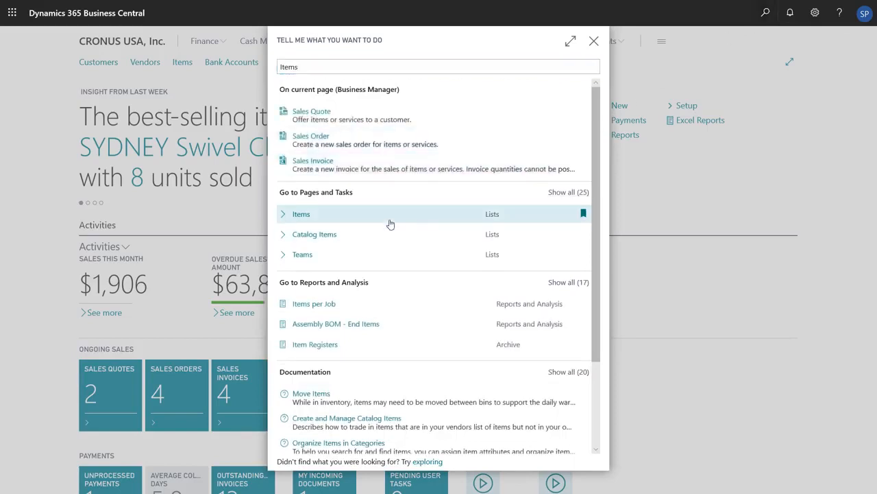
click(390, 225)
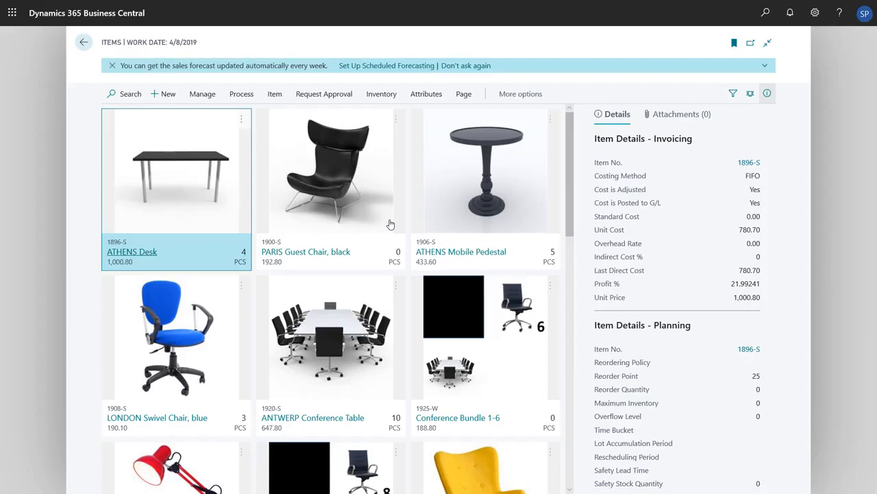
click(175, 101)
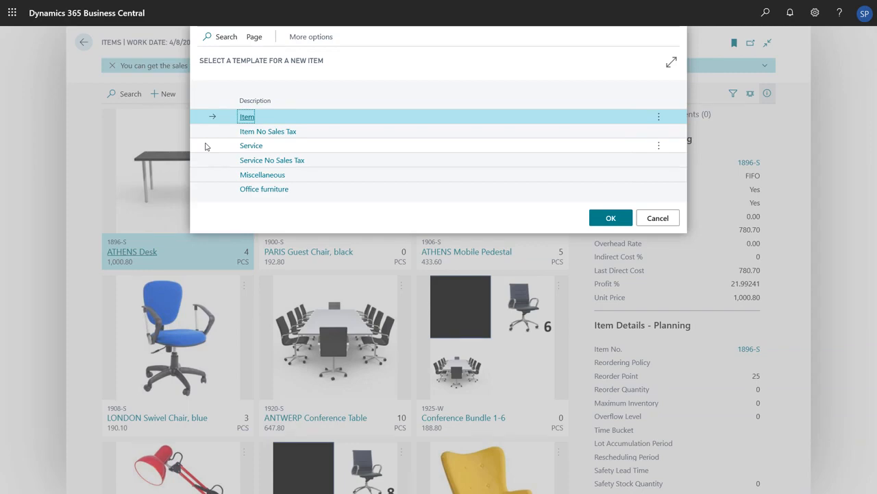
click(247, 118)
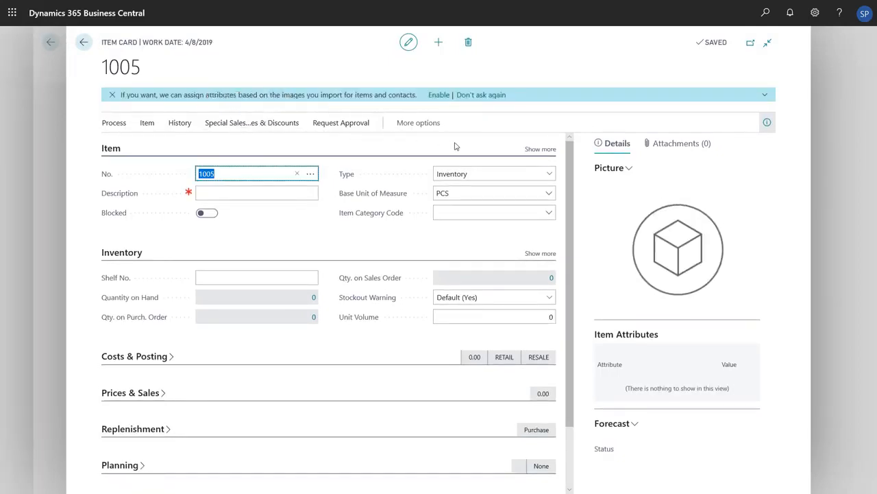
Show all fields of the Item section and enter "ATHENS Desk" as the description
click(541, 149)
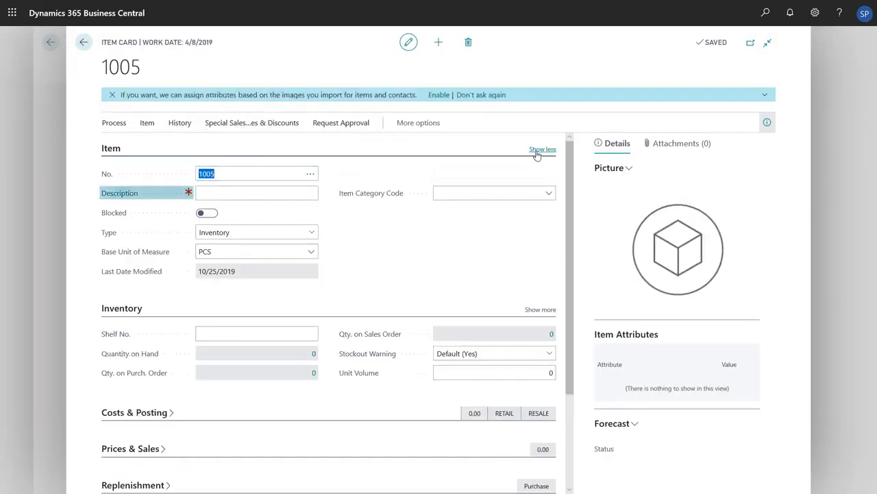
click(288, 187)
text(ATHEN)
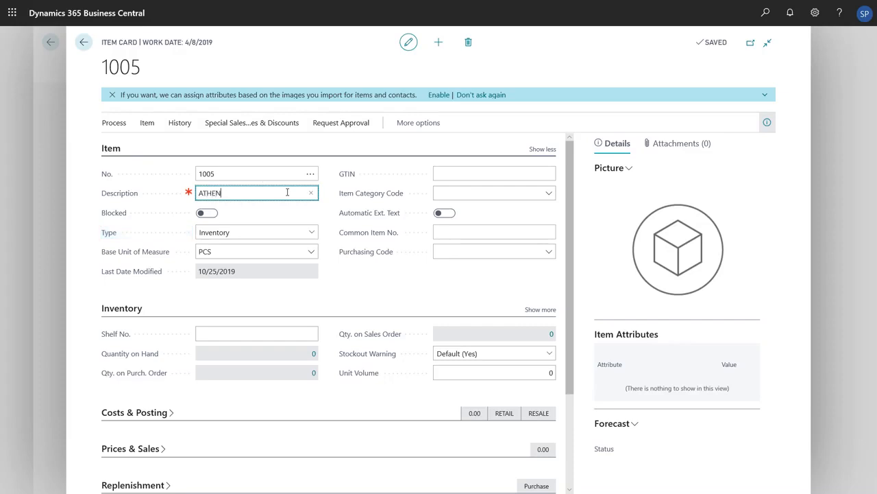
text(S Desk)
Choose Inventory as the item type and PCS as the base unit of measure
click(314, 233)
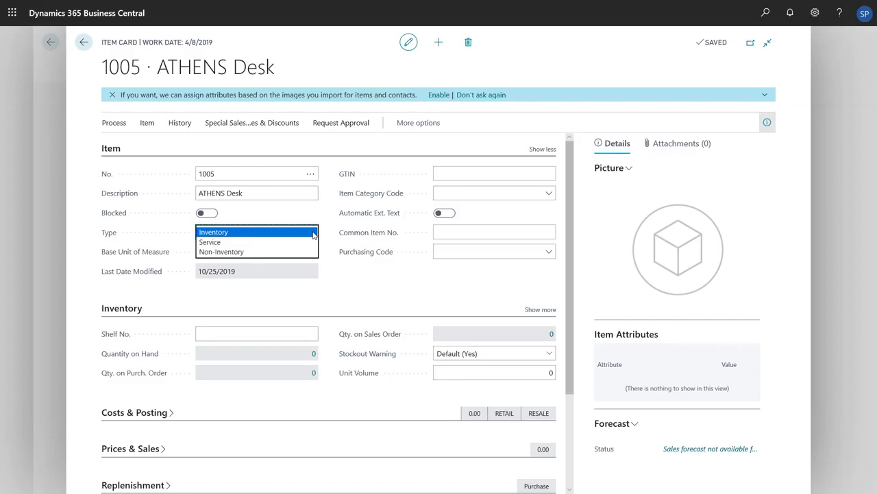
click(313, 233)
click(312, 251)
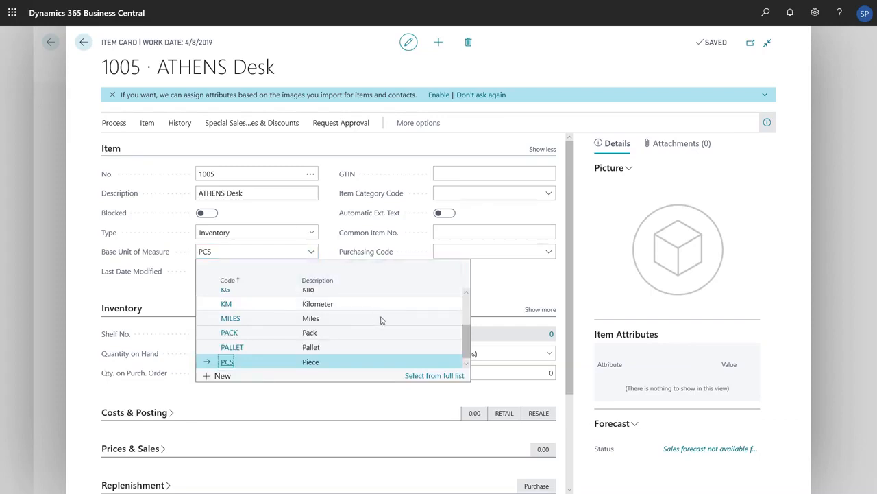
scroll(382, 332, up, 3)
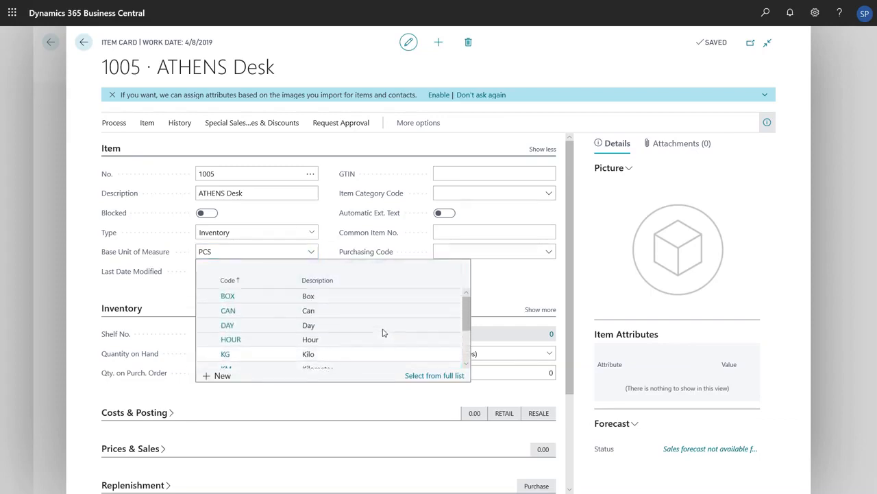
scroll(382, 333, down, 3)
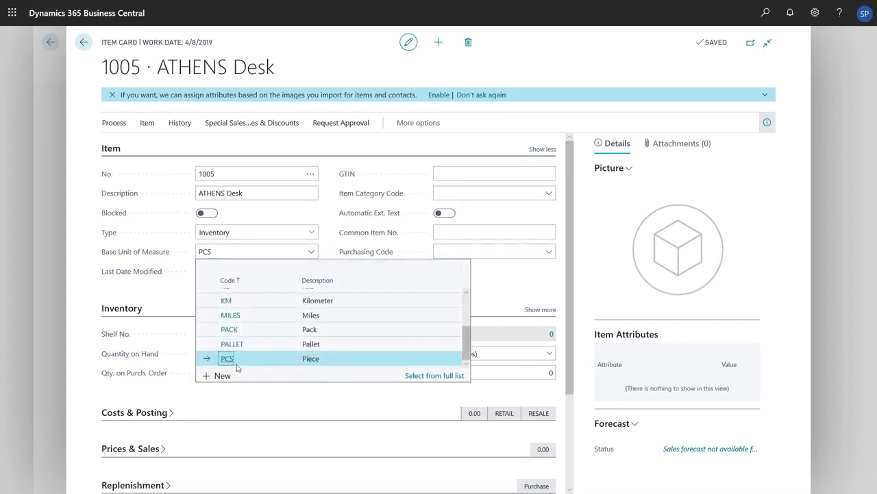
click(227, 358)
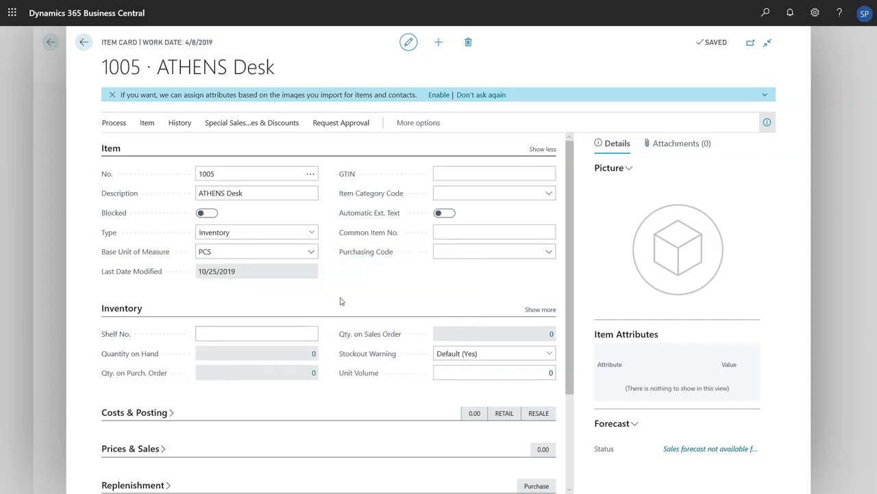
Set the item category code to TABLE and collapse the Item section
click(549, 196)
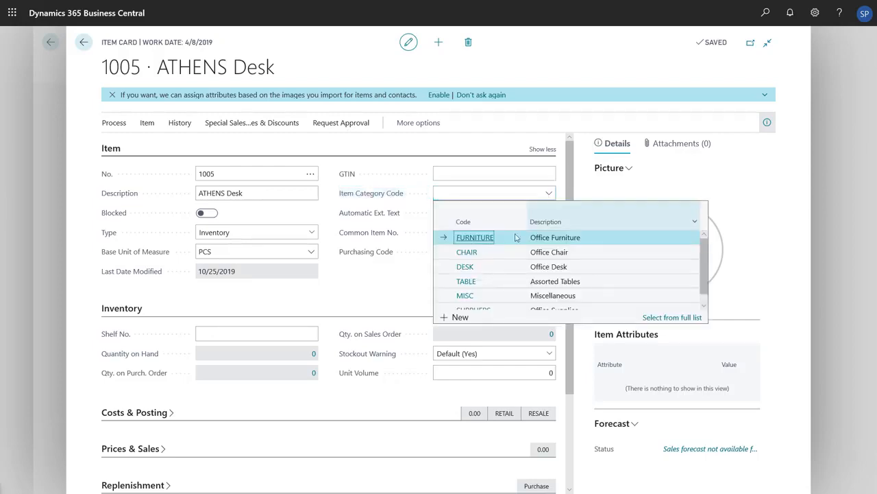
click(471, 283)
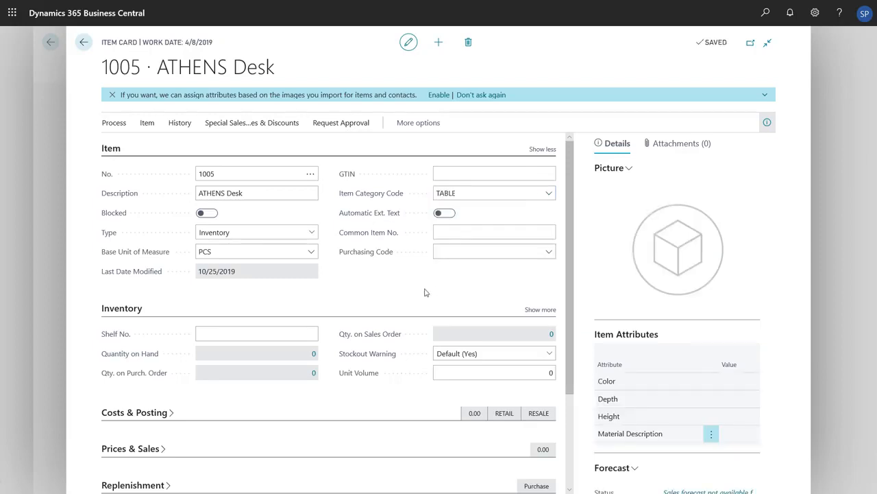
click(542, 149)
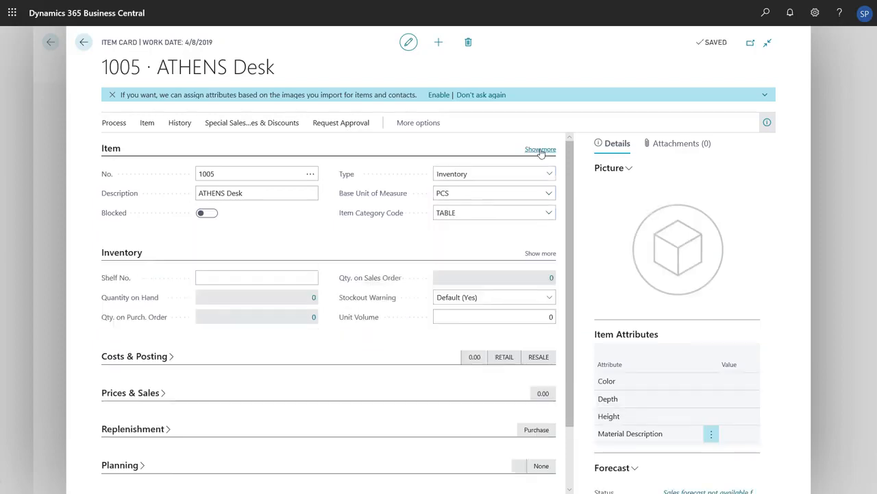
click(116, 150)
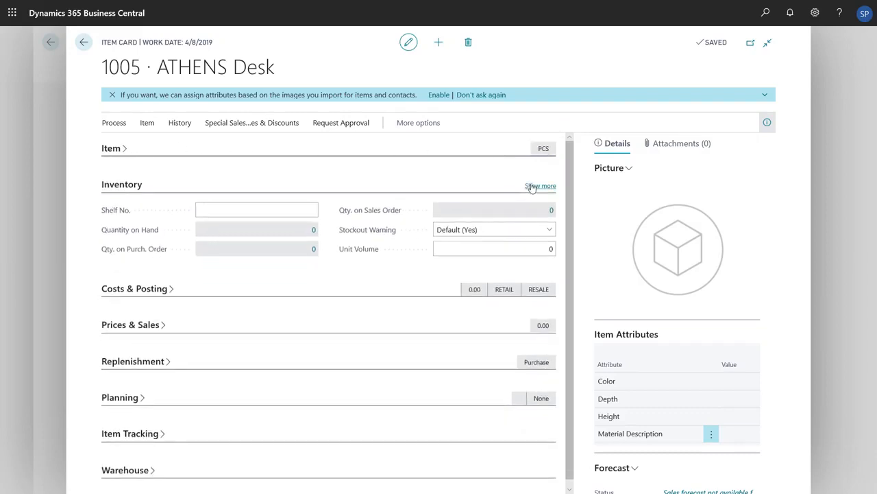
Show all Inventory fields and enter net weight 34.6, gross weight 39.79 and unit volume 1.2
click(532, 186)
click(466, 292)
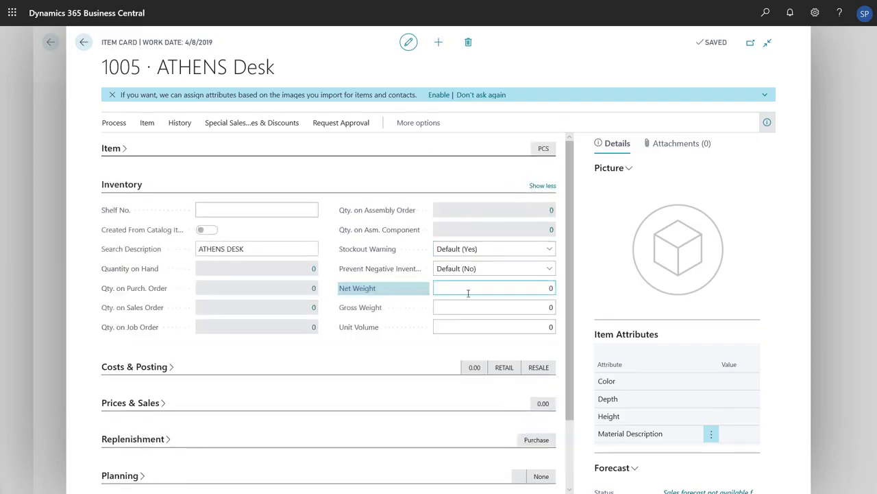
click(522, 289)
text(34.6)
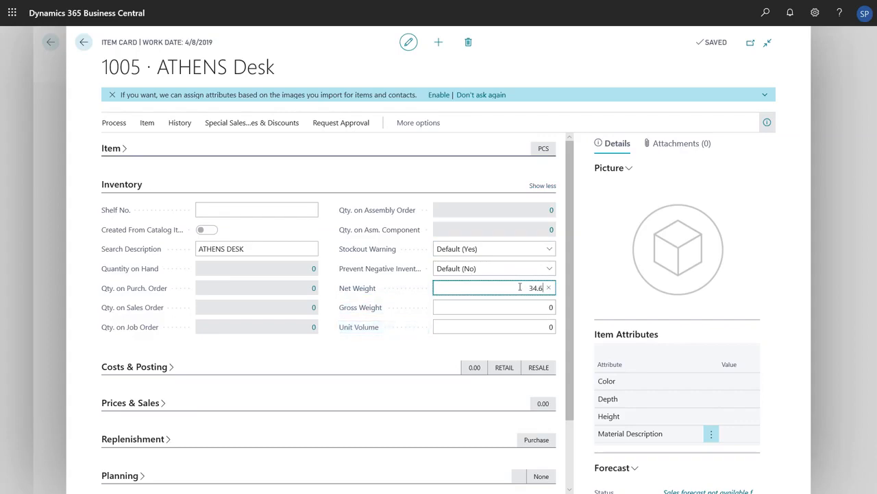
click(533, 305)
text(39)
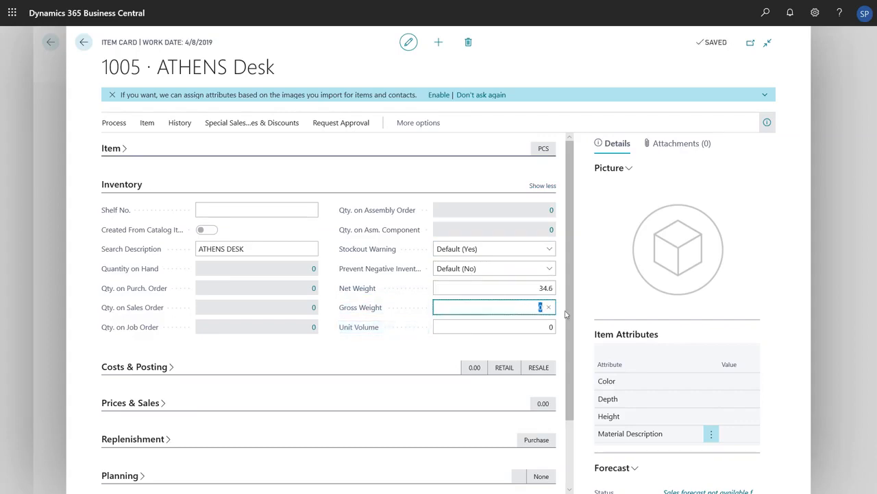
text(.79)
click(530, 332)
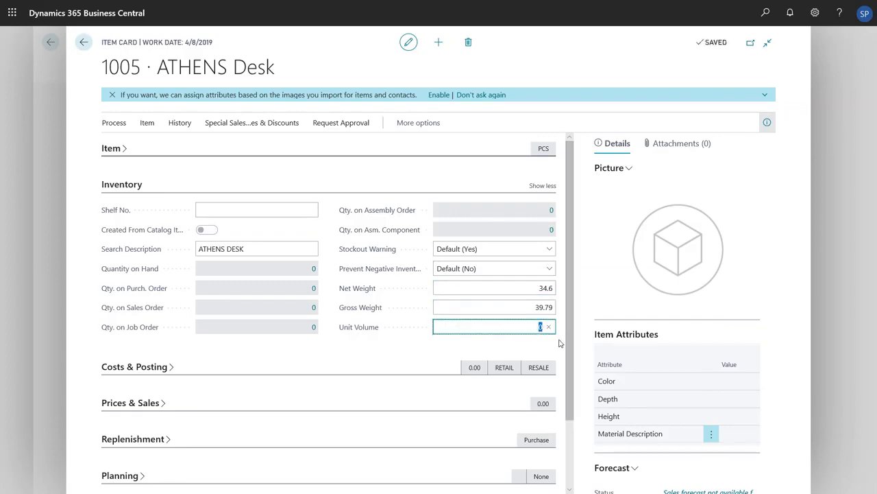
text(1.2)
click(557, 344)
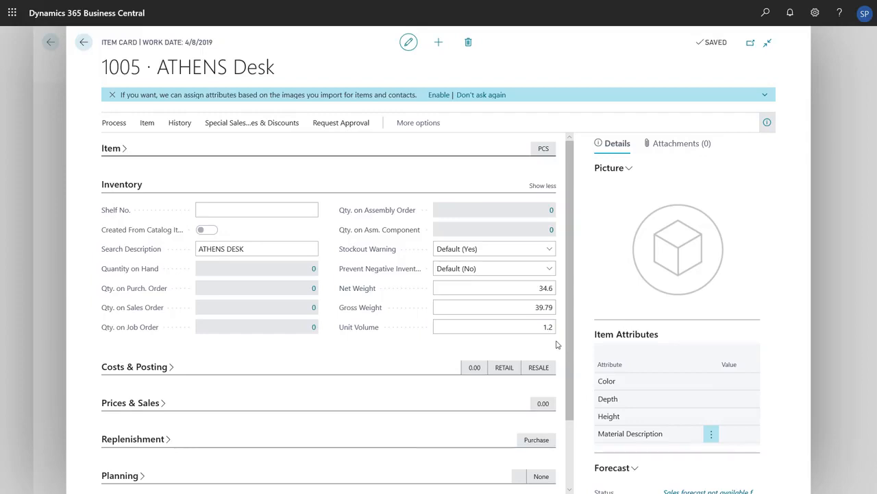
Choose Default (Yes) for Stockout Warning and Default (No) for Prevent Negative Inventory, finishing the Inventory section
click(546, 251)
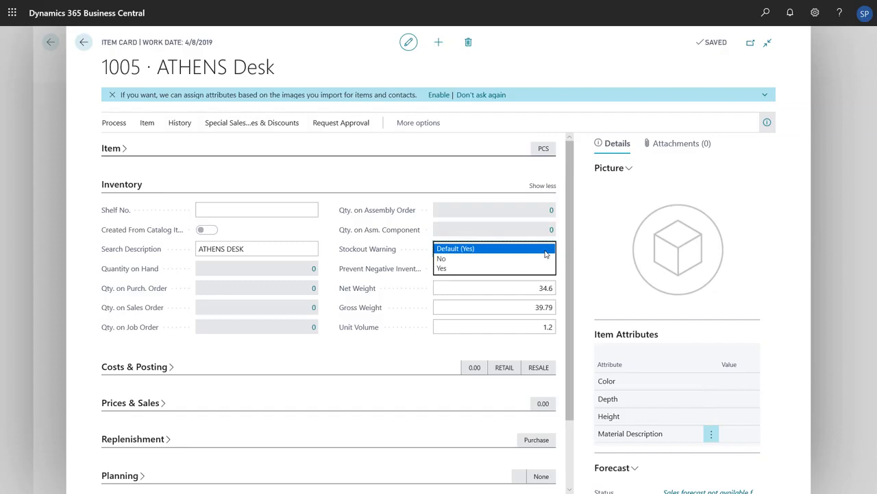
click(546, 250)
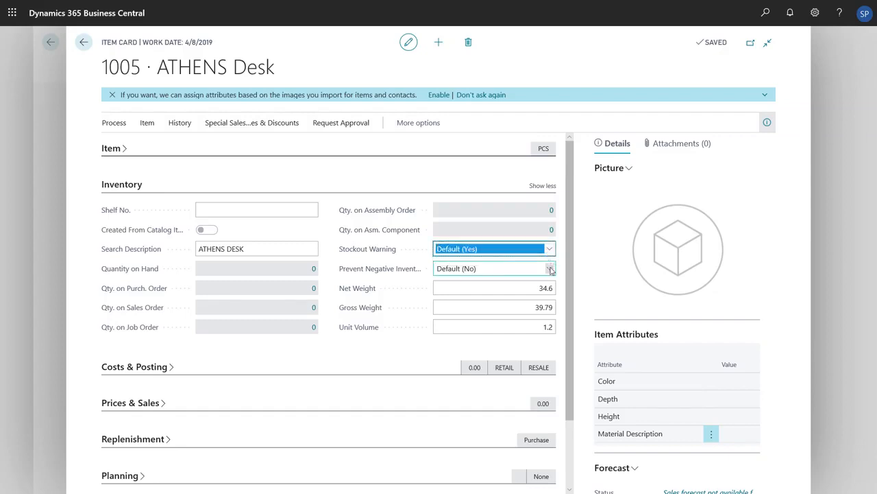
click(550, 269)
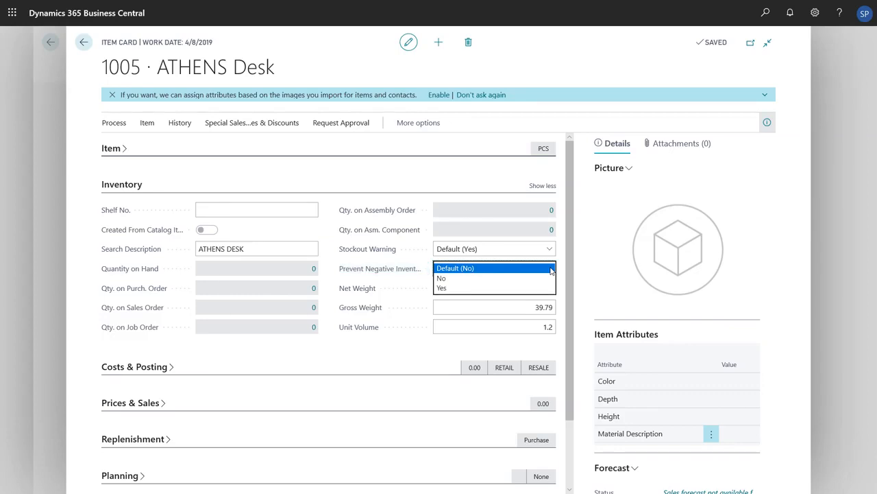
click(551, 268)
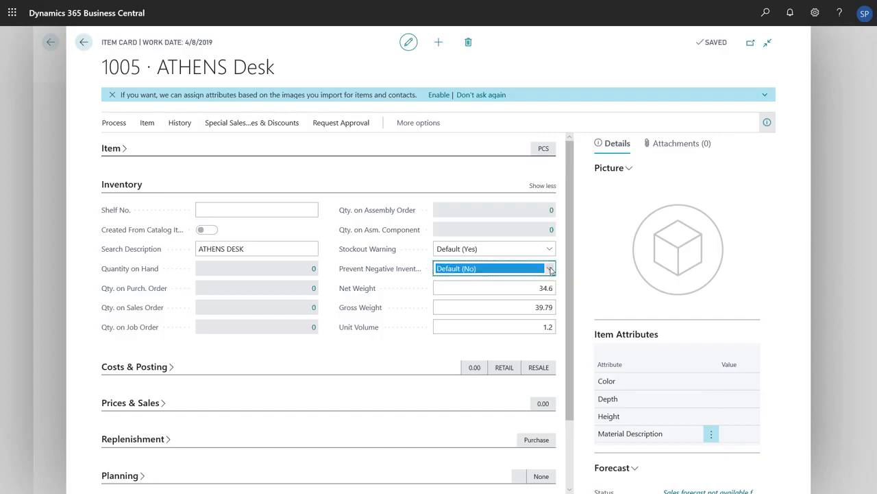
click(550, 186)
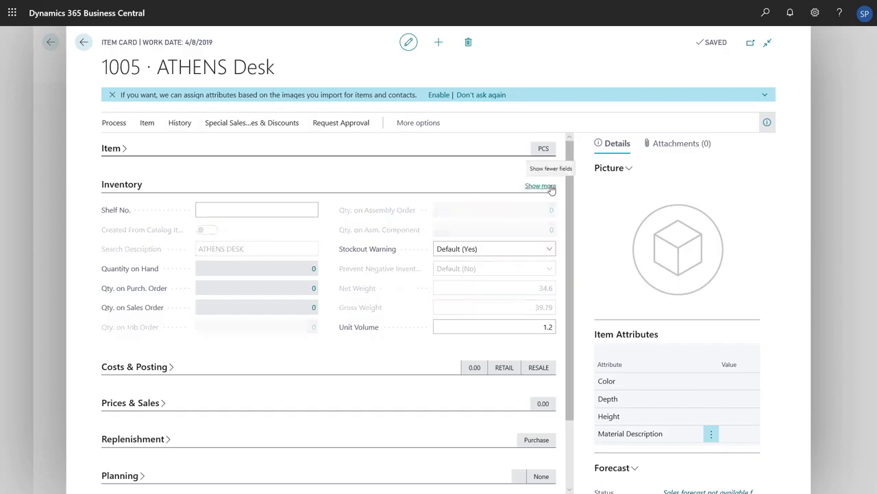
click(551, 187)
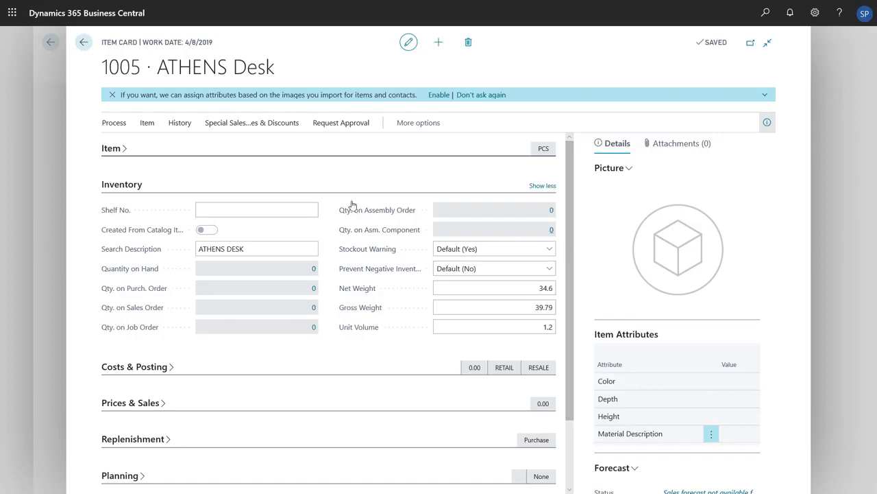
click(138, 185)
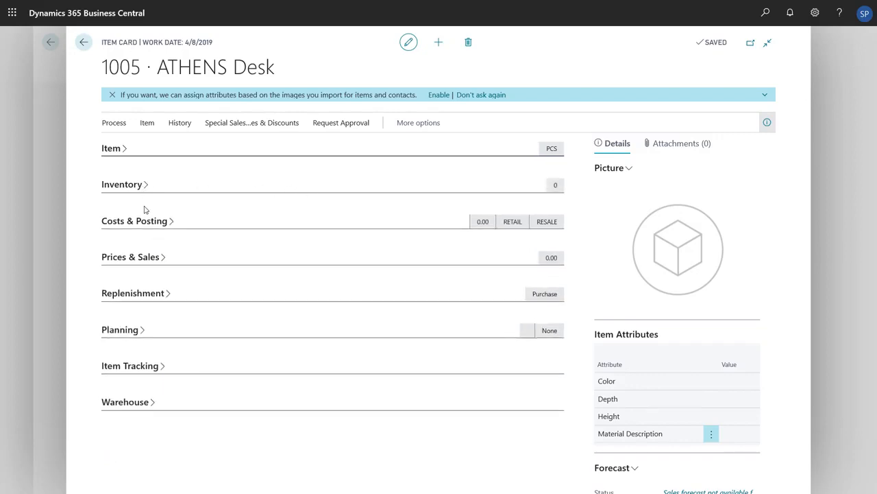
Show all Costs & Posting fields and choose FIFO as the costing method
click(145, 221)
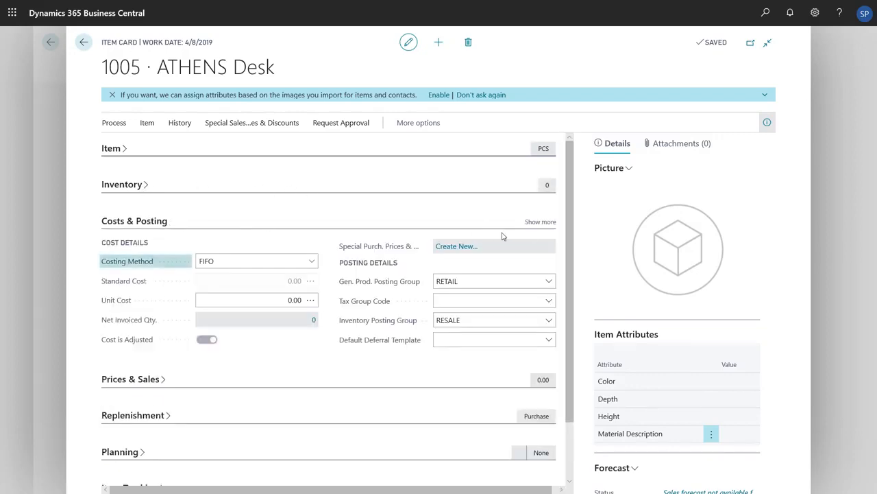
click(540, 223)
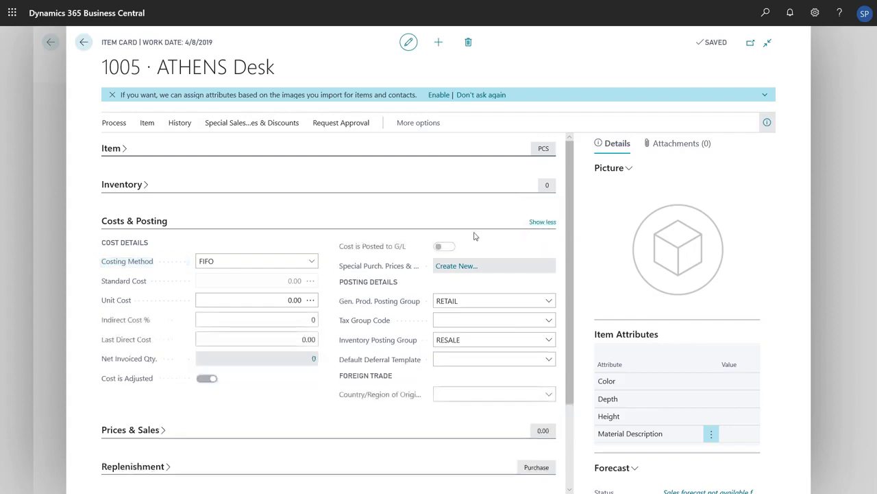
click(314, 262)
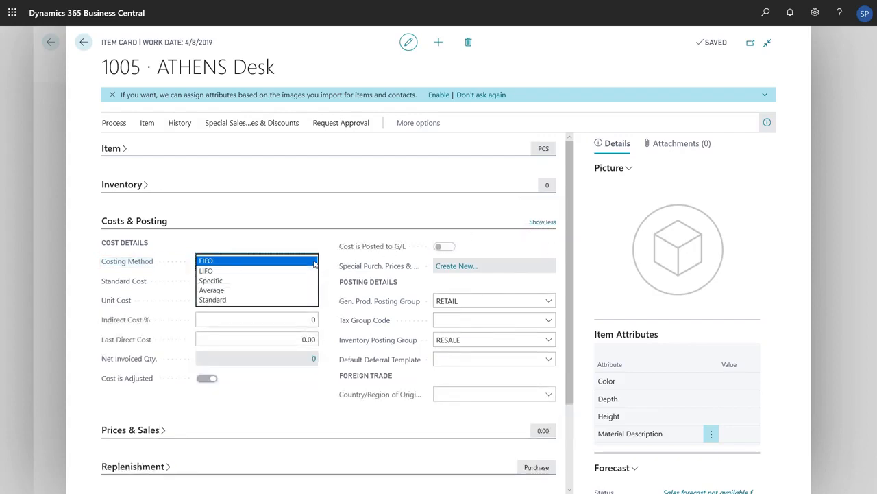
click(313, 261)
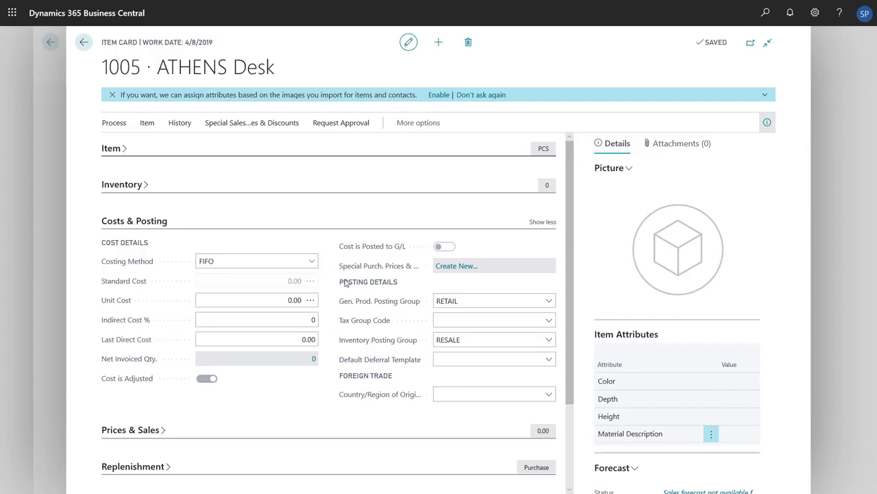
Check the available inventory posting groups and choose RETAIL as the general product posting group
click(550, 341)
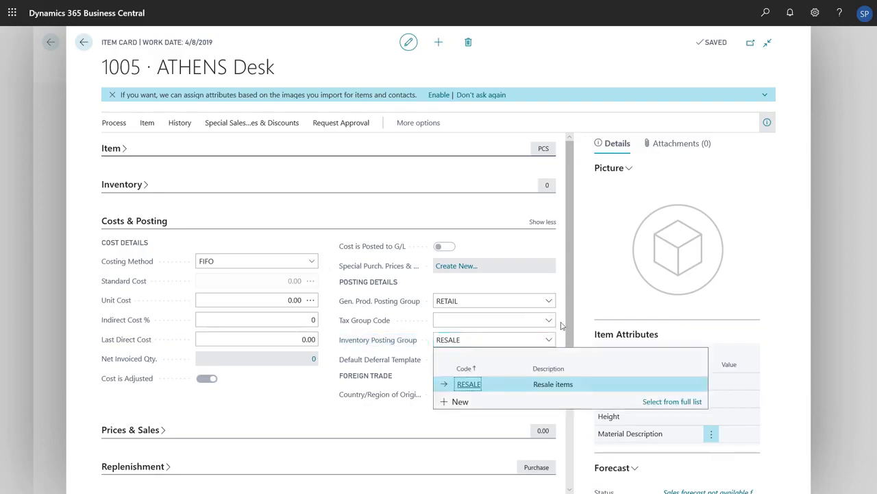
click(561, 326)
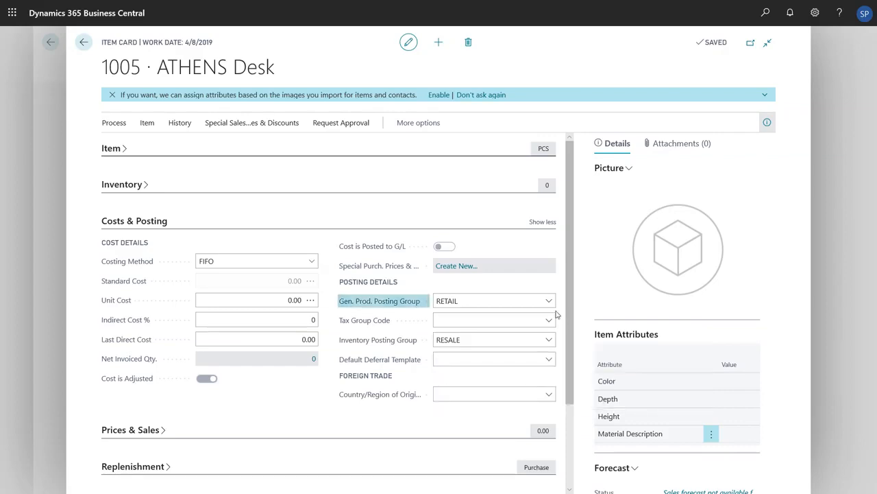
click(550, 301)
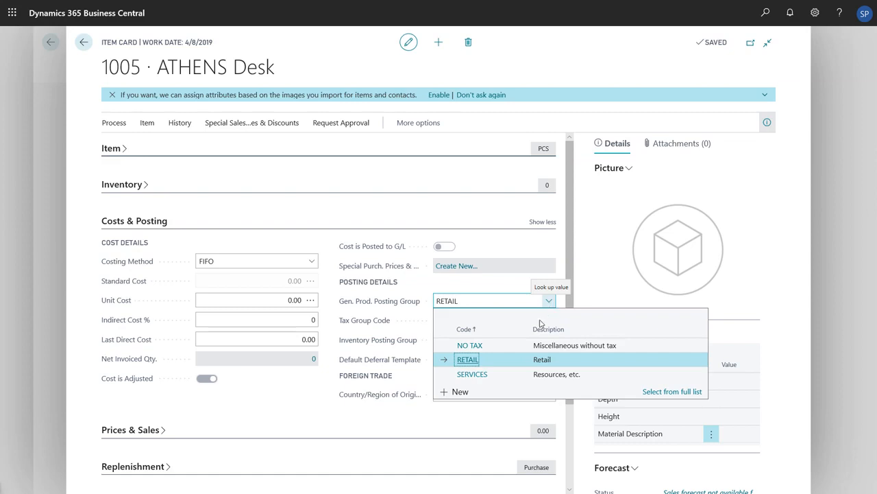
click(473, 364)
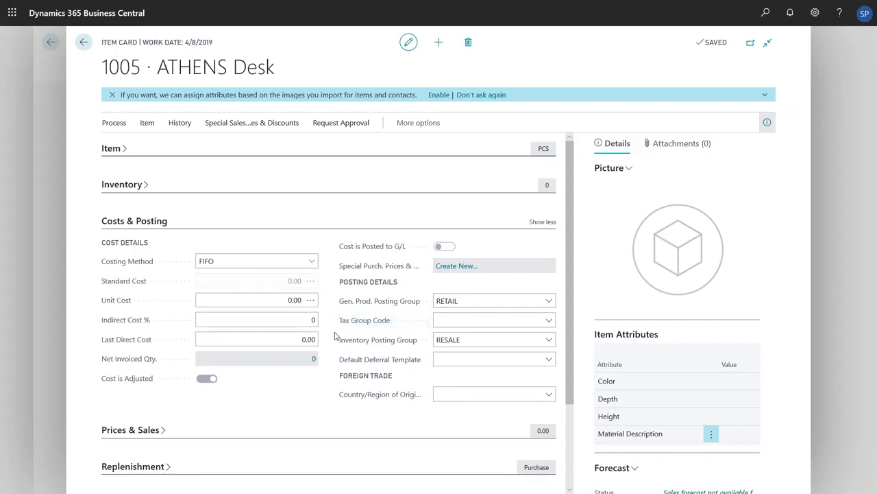
Set the tax group code to FURNITURE and collapse the Costs & Posting section
click(549, 322)
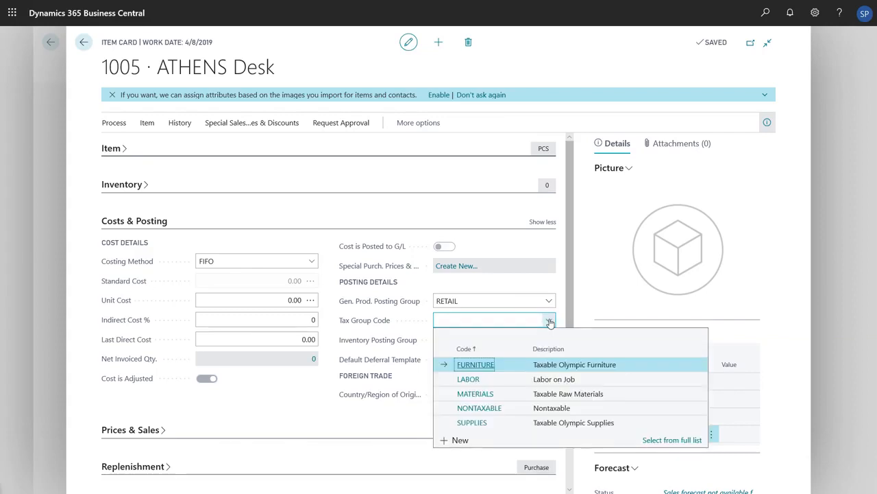
click(483, 364)
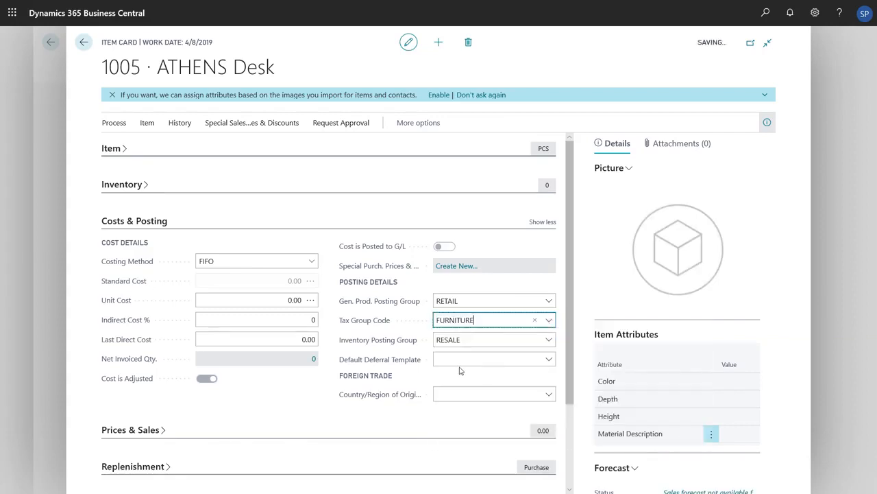
click(312, 412)
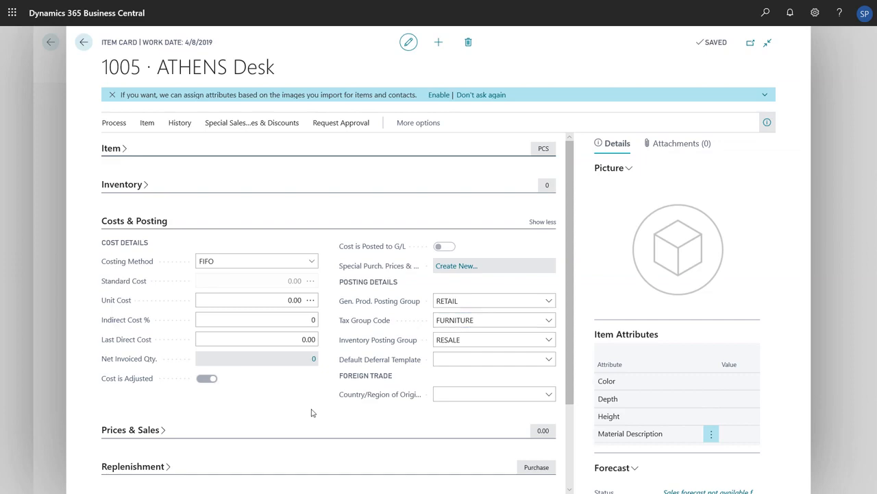
click(131, 223)
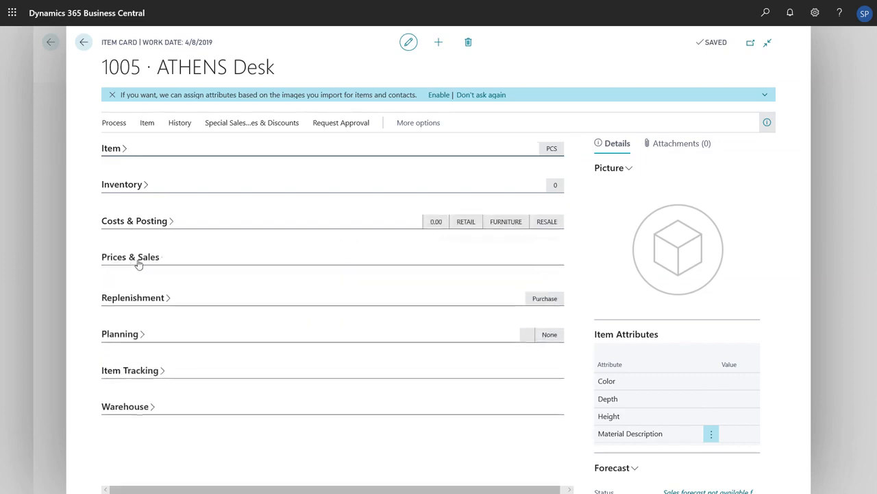
Show all Prices & Sales fields, set the unit price to 1000.80 and collapse the section
click(138, 264)
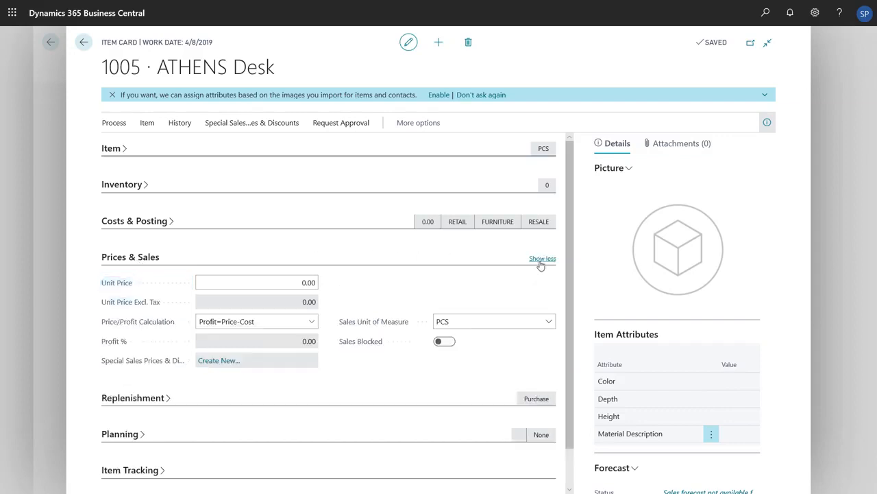
click(291, 282)
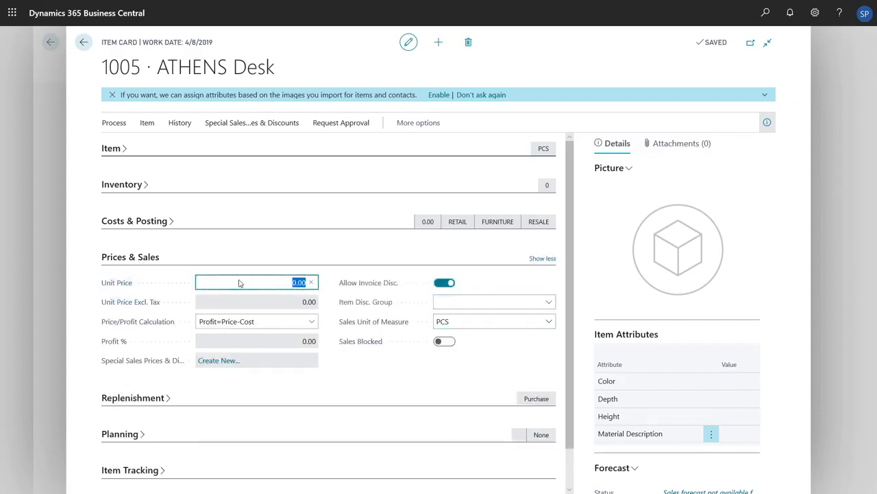
text(1000.80)
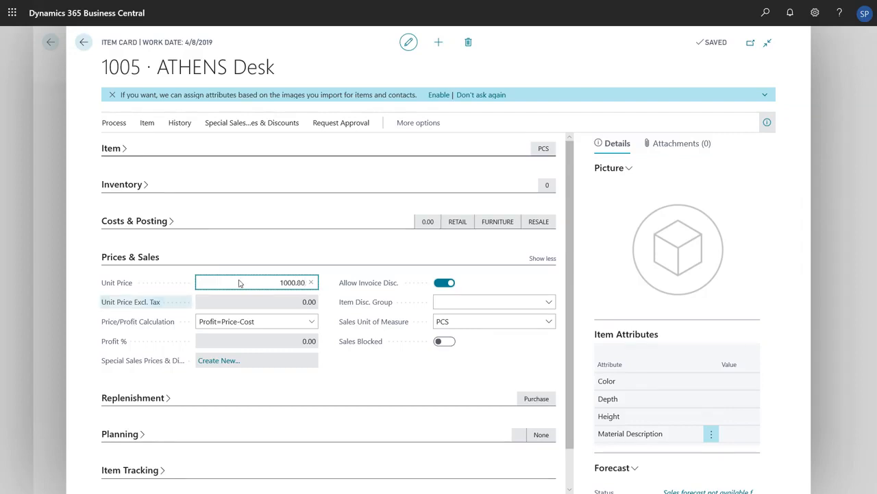
click(358, 367)
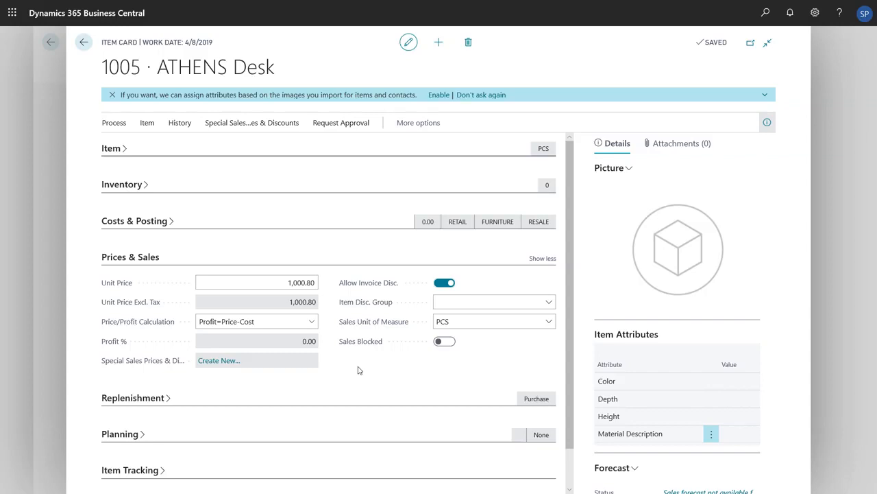
click(134, 257)
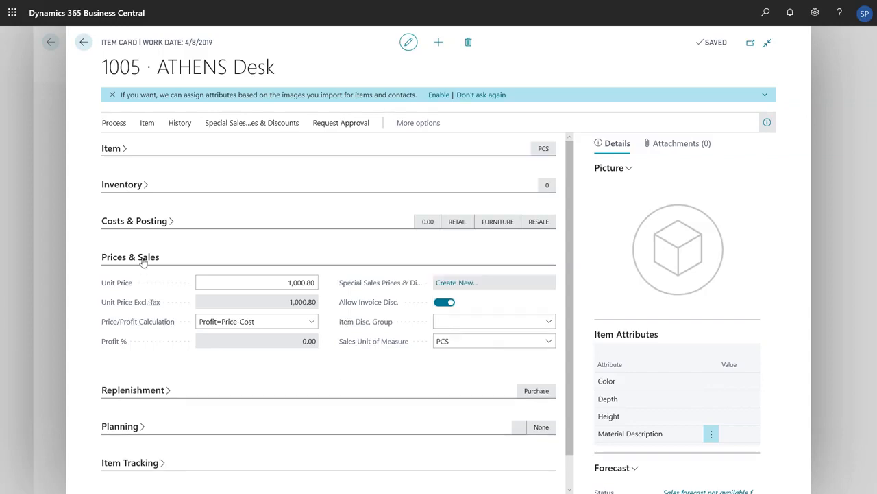
Review the Replenishment section and the full set of Planning fields, collapsing each section after viewing
click(126, 294)
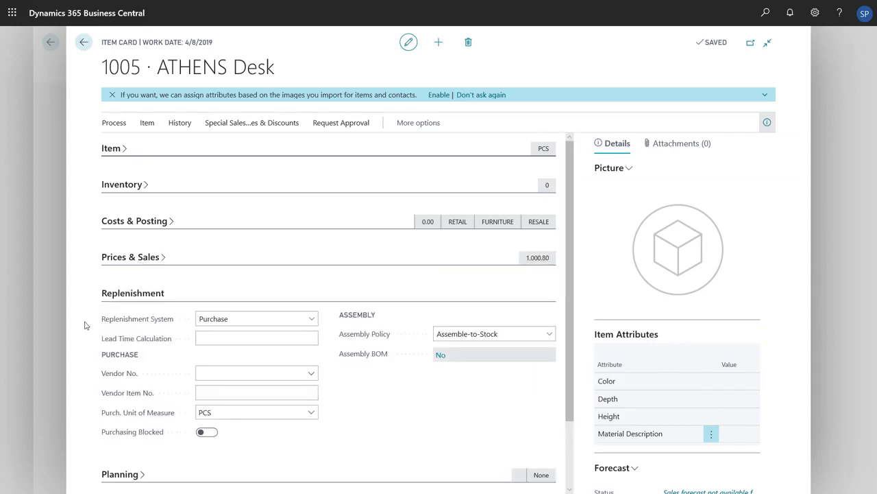
click(114, 300)
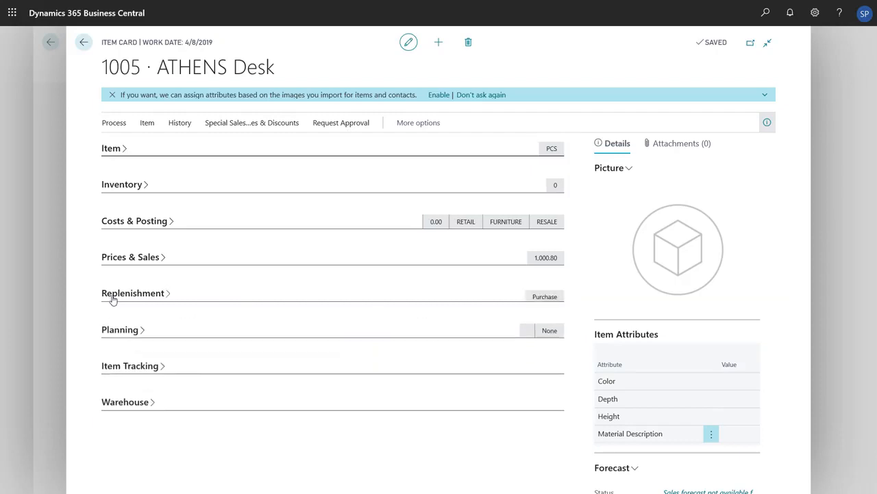
click(104, 329)
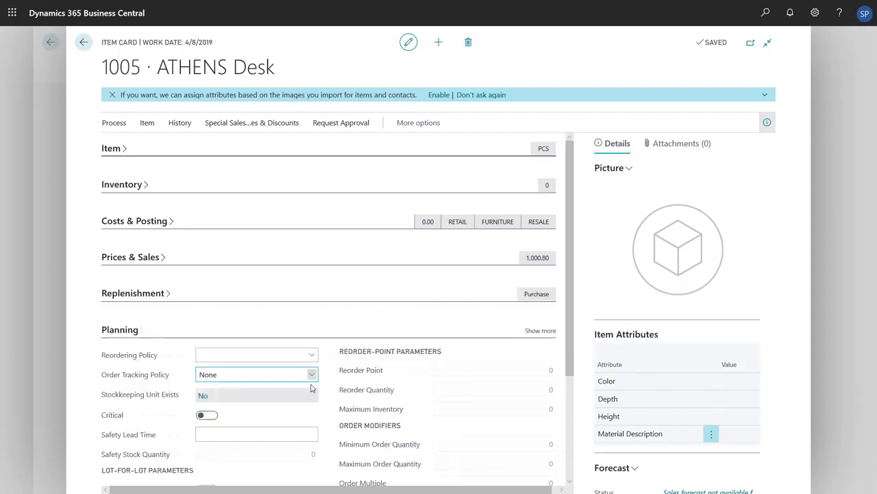
scroll(343, 398, down, 2)
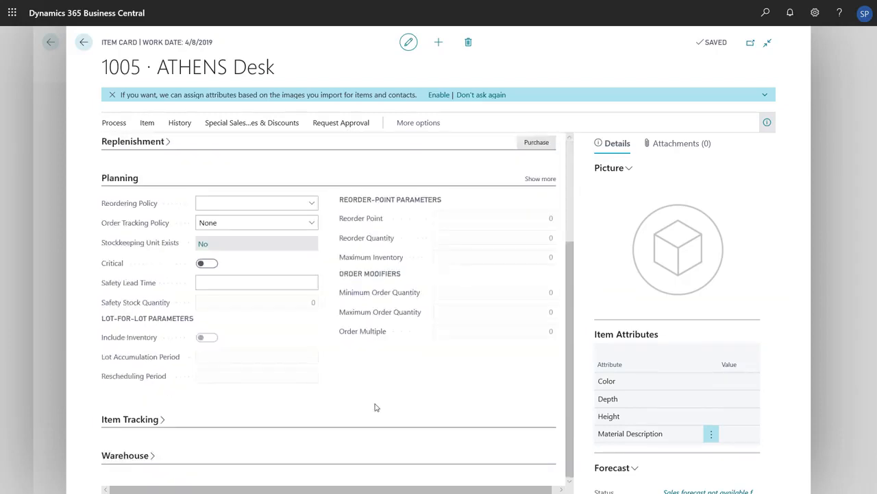
click(545, 187)
scroll(397, 405, down, 1)
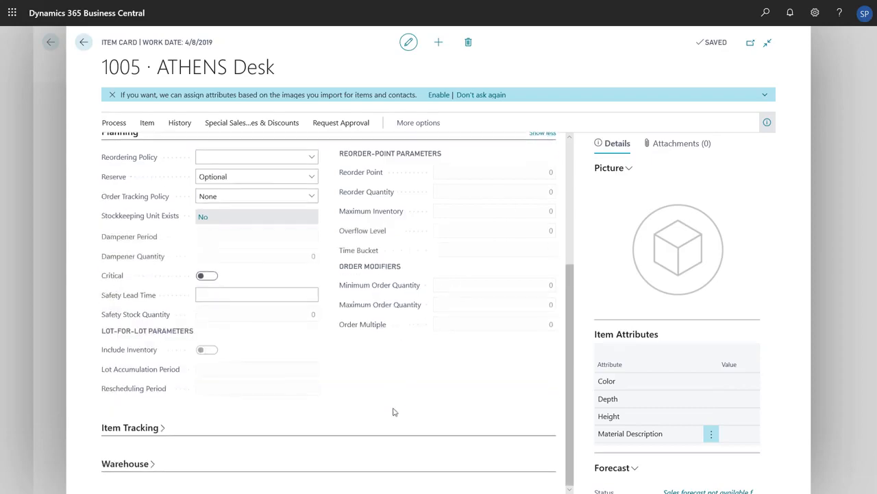
scroll(395, 411, up, 1)
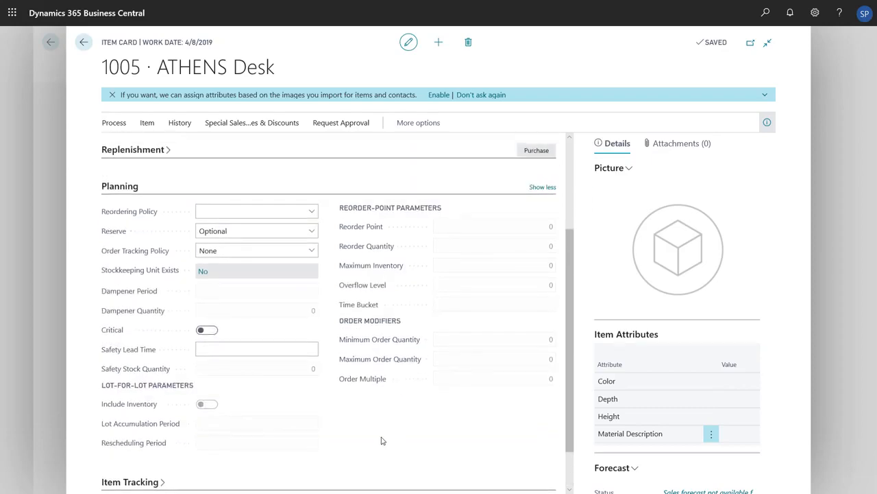
click(122, 188)
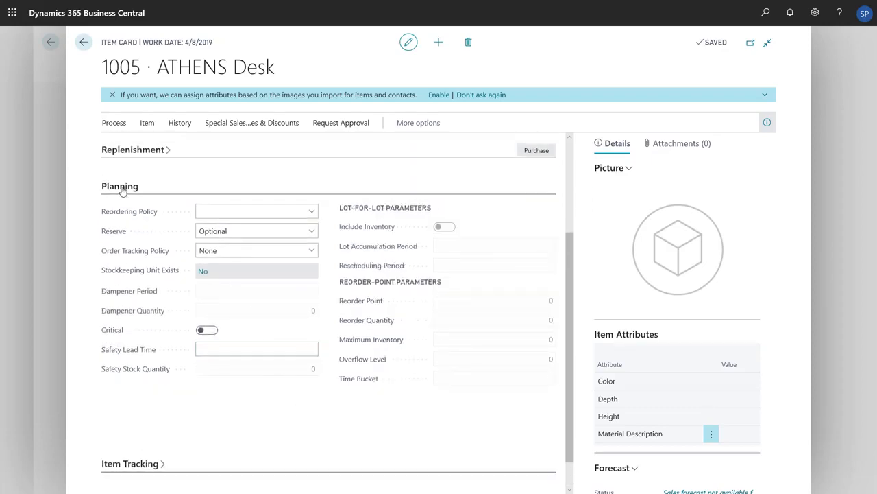
Examine the Item Tracking section and its available tracking codes without choosing one, and collapse the section
click(130, 365)
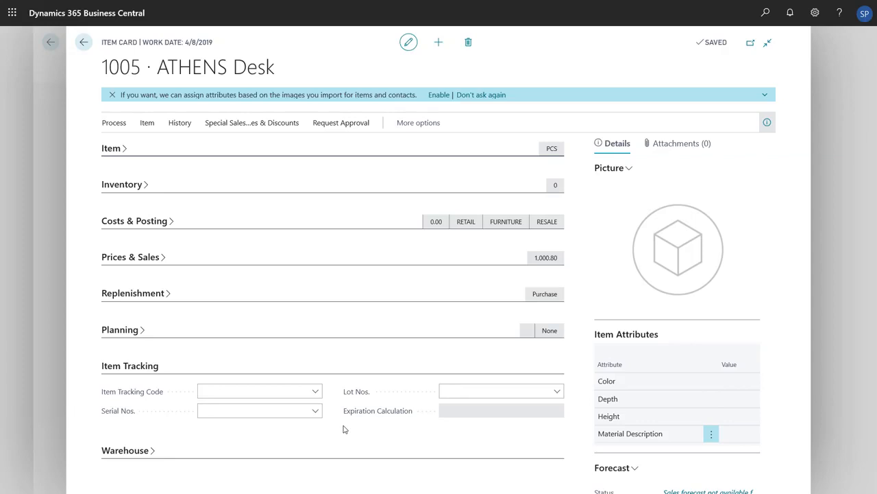
click(316, 391)
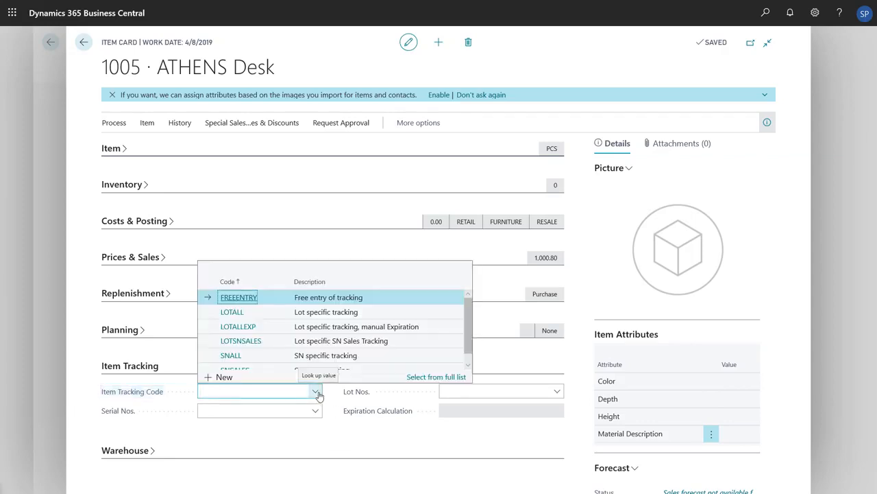
scroll(329, 347, down, 1)
scroll(334, 350, up, 1)
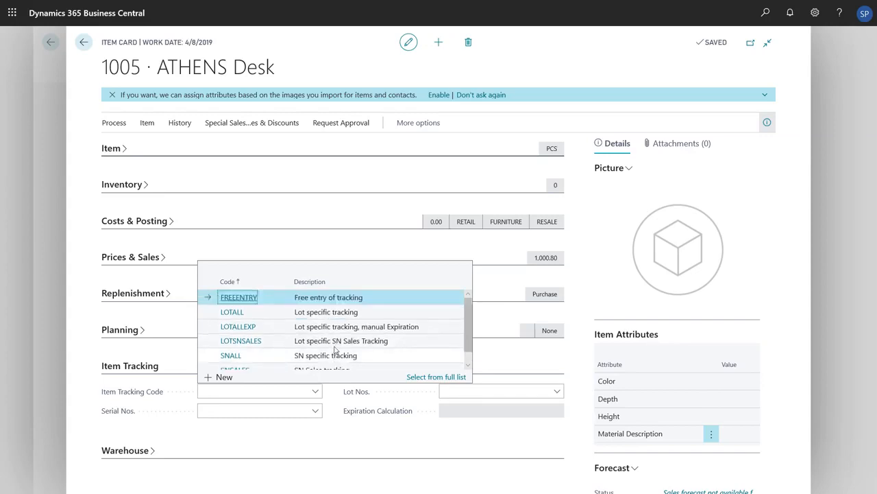
click(267, 439)
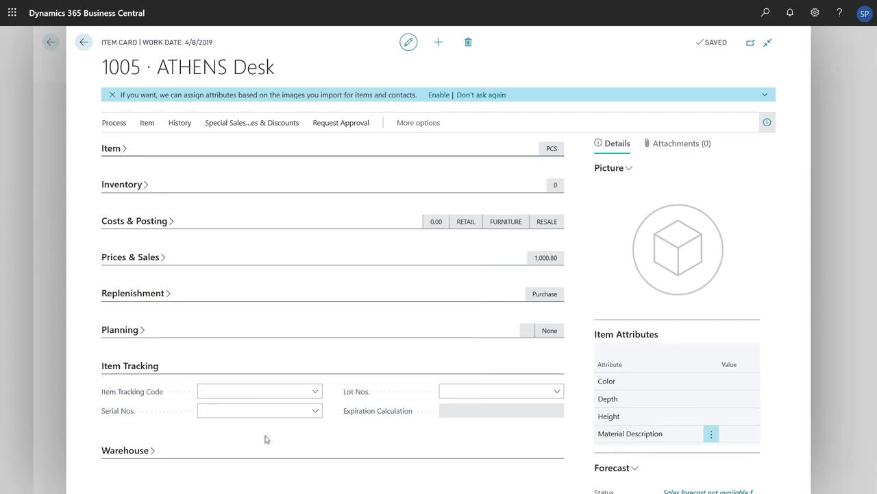
click(156, 368)
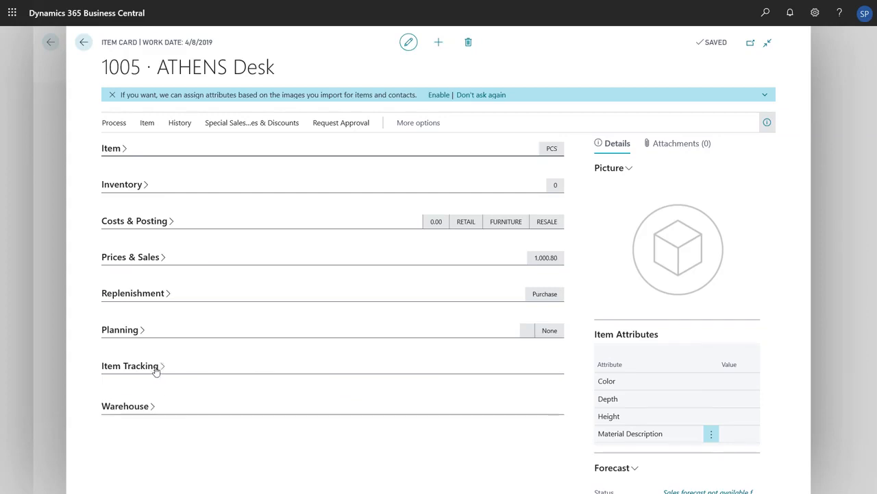
Expand the Warehouse section and show all of its fields
click(151, 406)
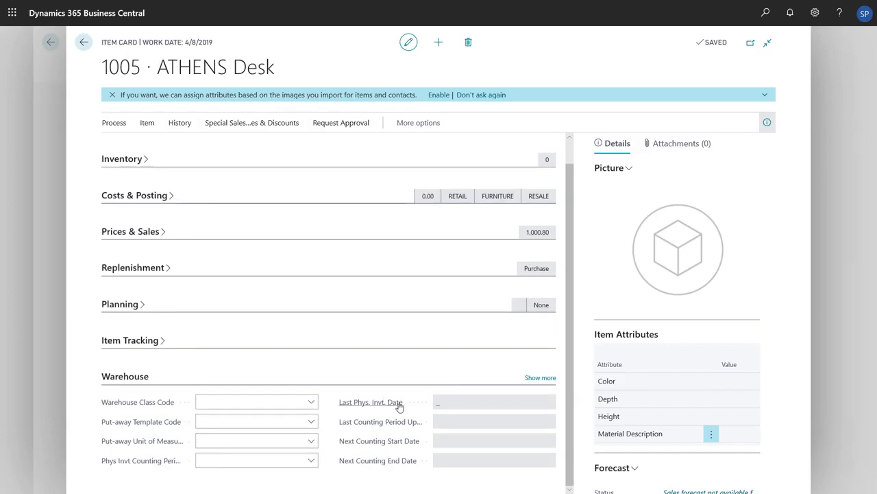
click(533, 377)
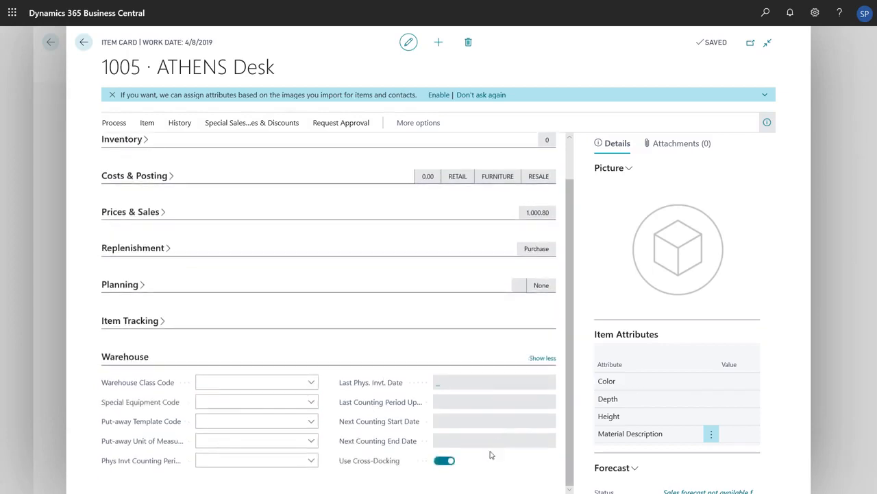